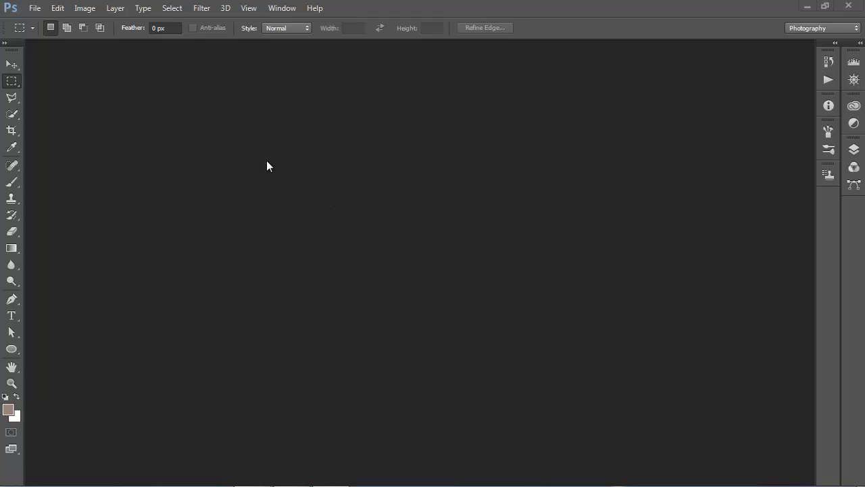
Step: Open images (1)hh copykkkkk.jpg from the folder and select the Move tool
click(34, 8)
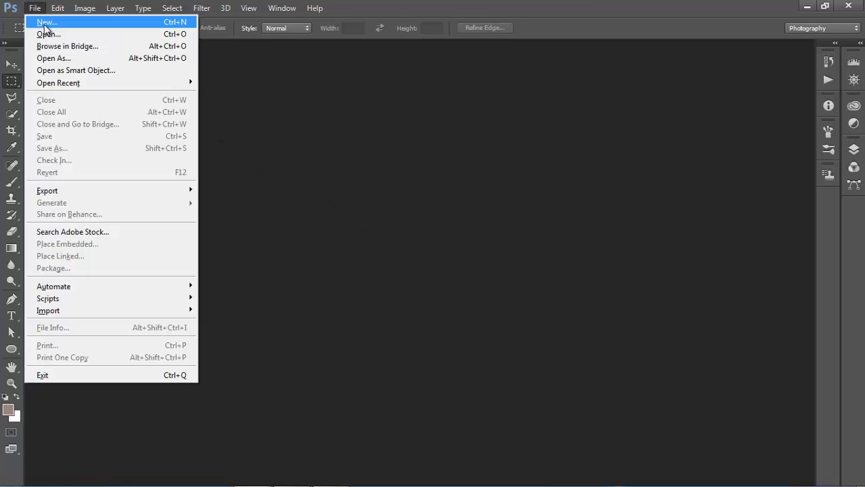
click(44, 34)
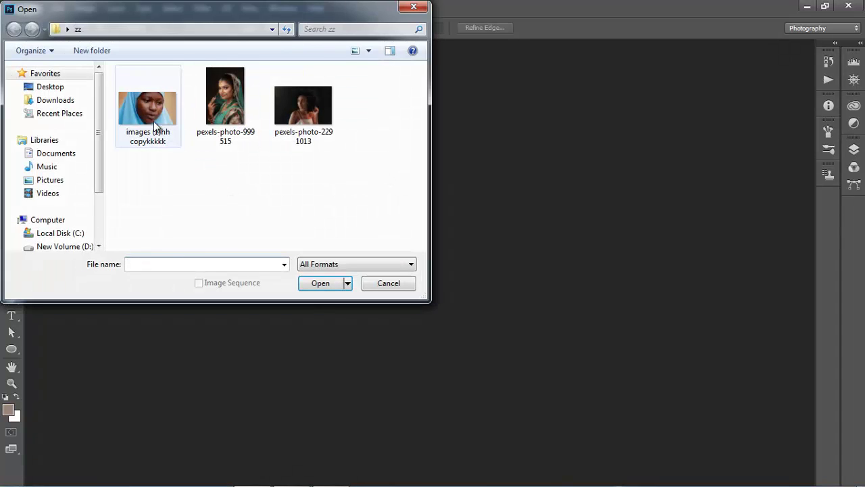
click(154, 127)
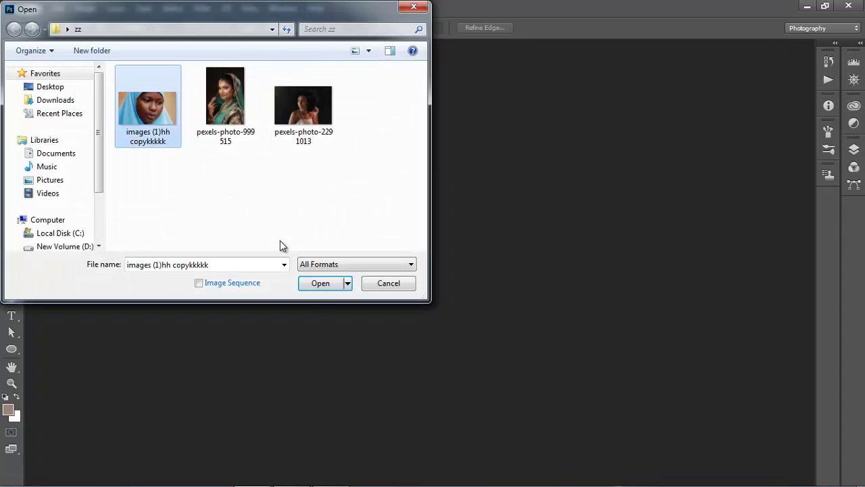
click(315, 285)
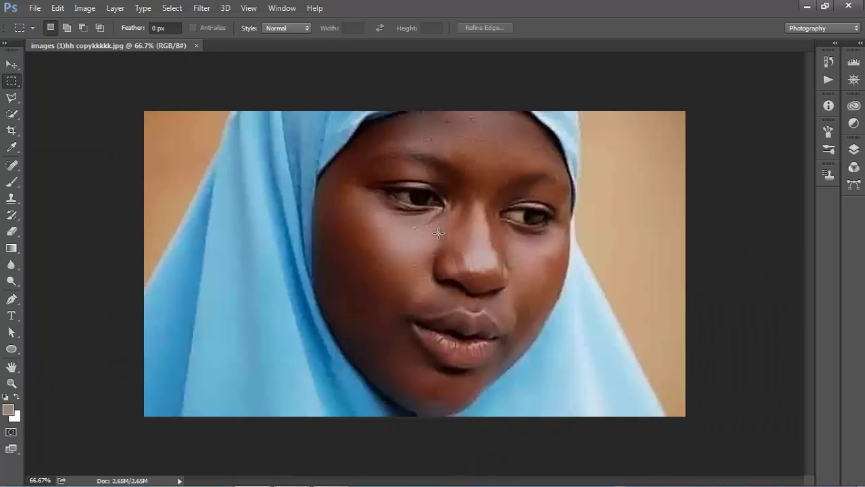
click(13, 65)
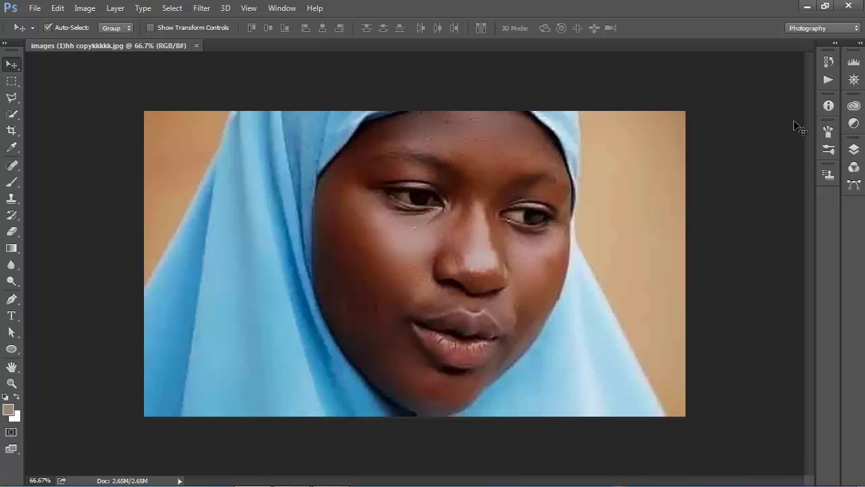
Step: Show the Actions panel in the right dock, confirming Actions is ticked in the Window menu
click(828, 80)
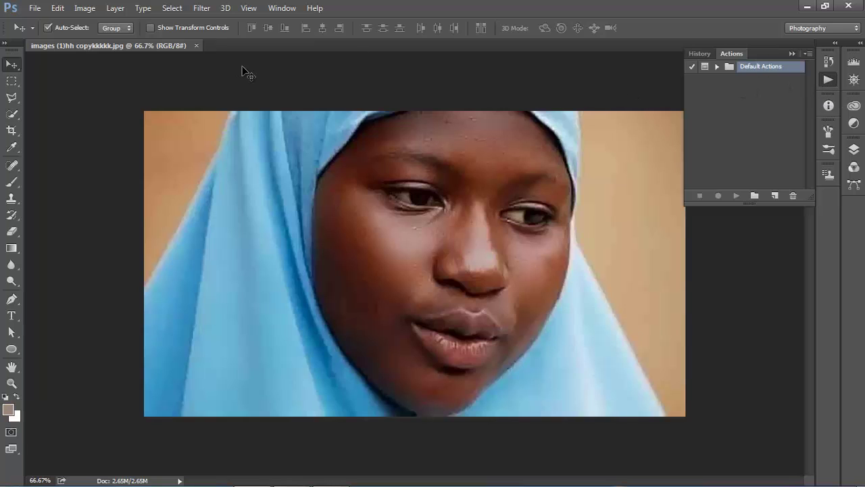
click(282, 8)
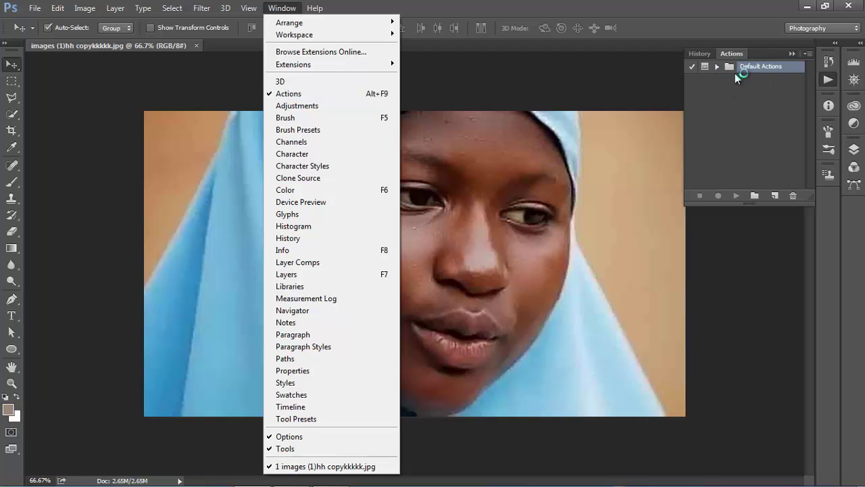
click(625, 73)
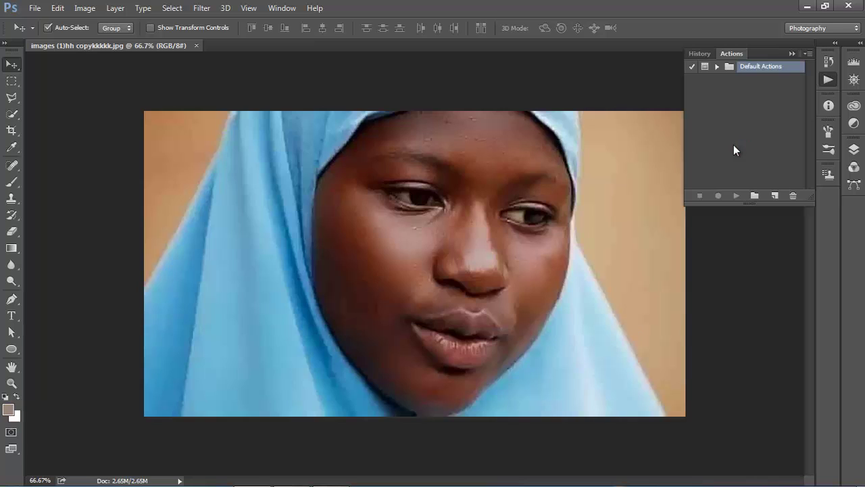
Step: Play the Default Actions 'Wood Frame - 50 pixel' action on the photo, dismissing the size warning
click(716, 66)
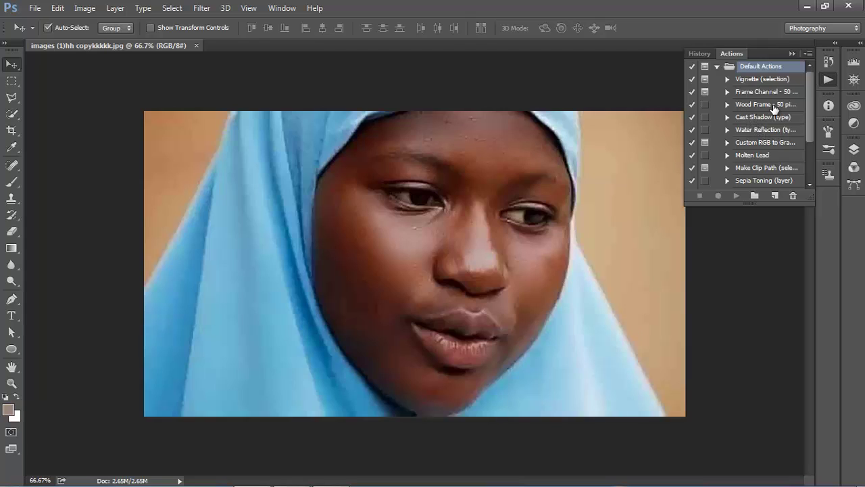
click(747, 106)
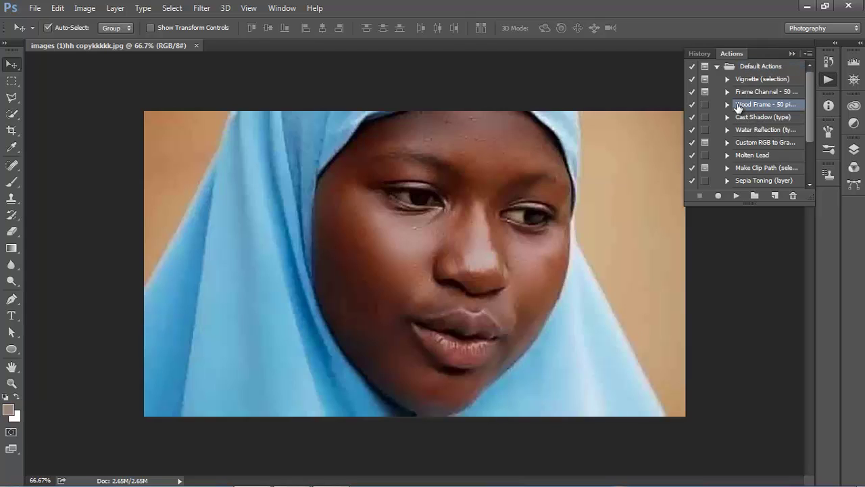
click(737, 196)
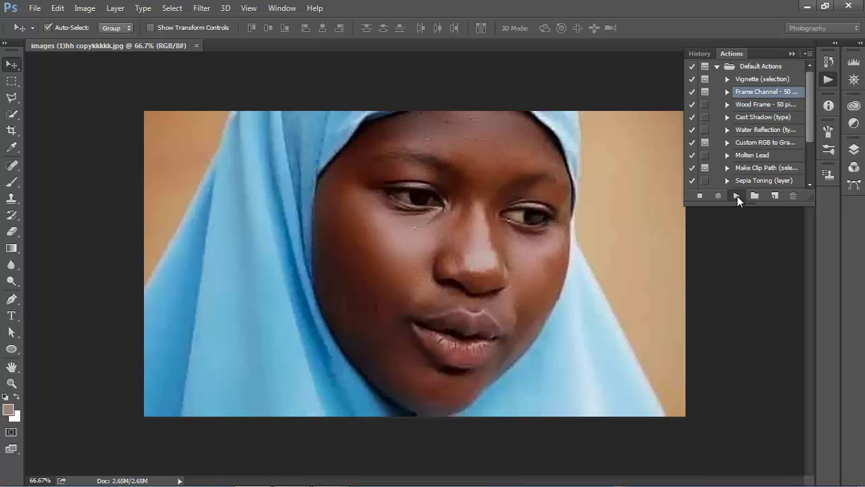
click(443, 197)
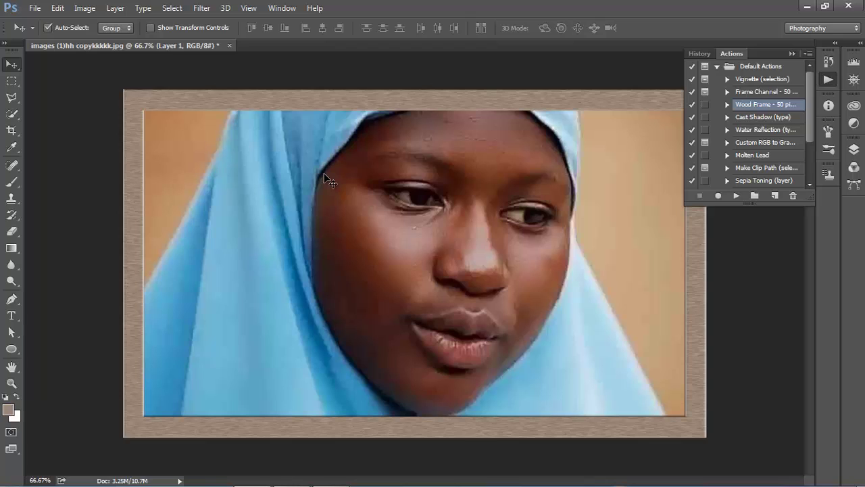
Step: Collapse Default Actions and close the framed photo without saving
click(717, 67)
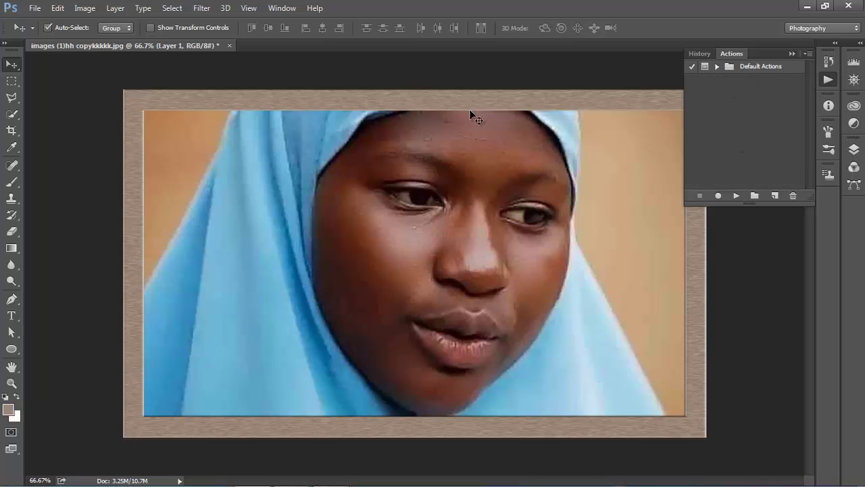
click(229, 46)
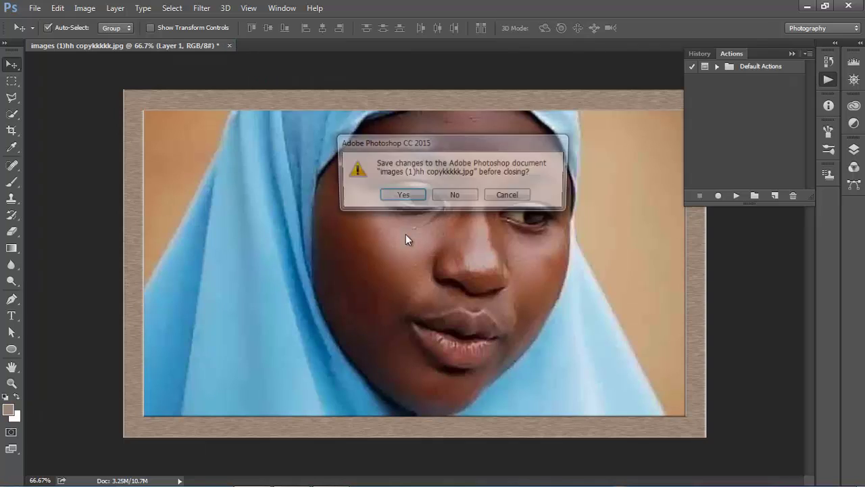
click(449, 196)
Step: Reopen the original images (1)hh copykkkkk.jpg
click(37, 9)
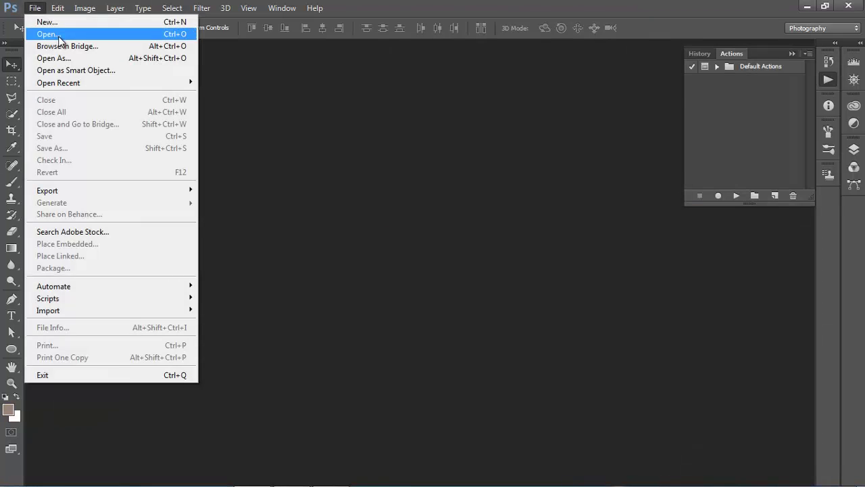
click(40, 32)
click(147, 101)
click(327, 287)
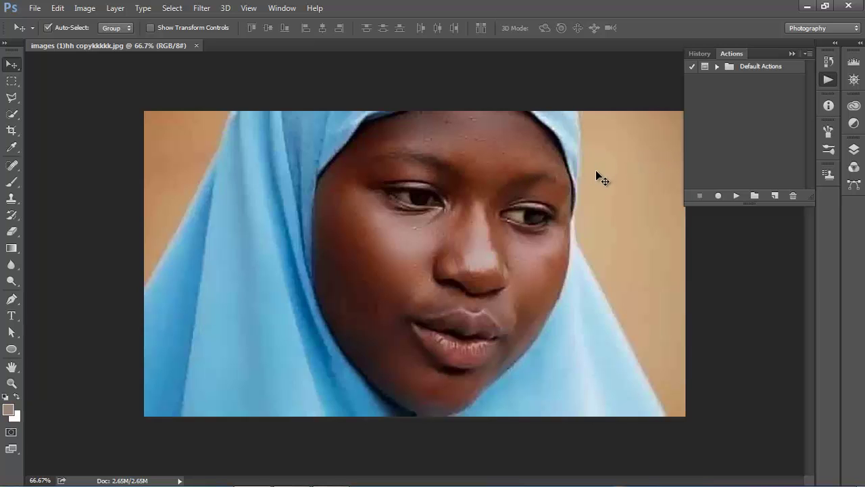
Step: Create a new action set, keeping the default name Set 1
click(808, 53)
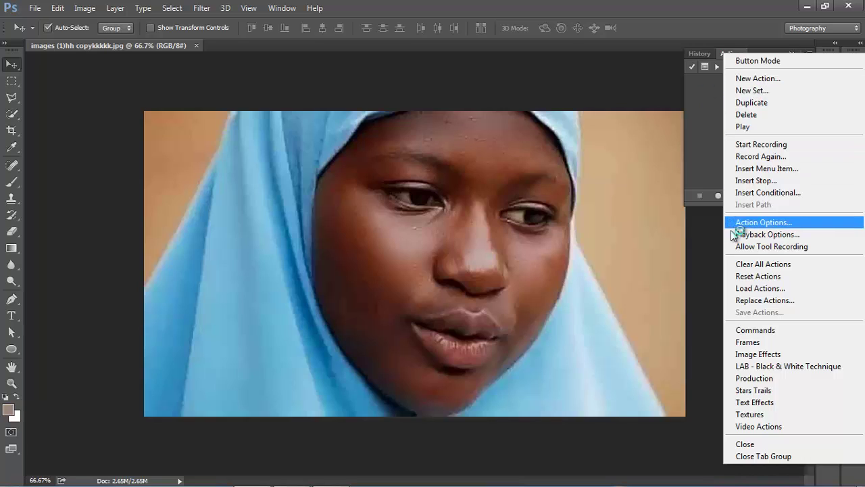
click(710, 230)
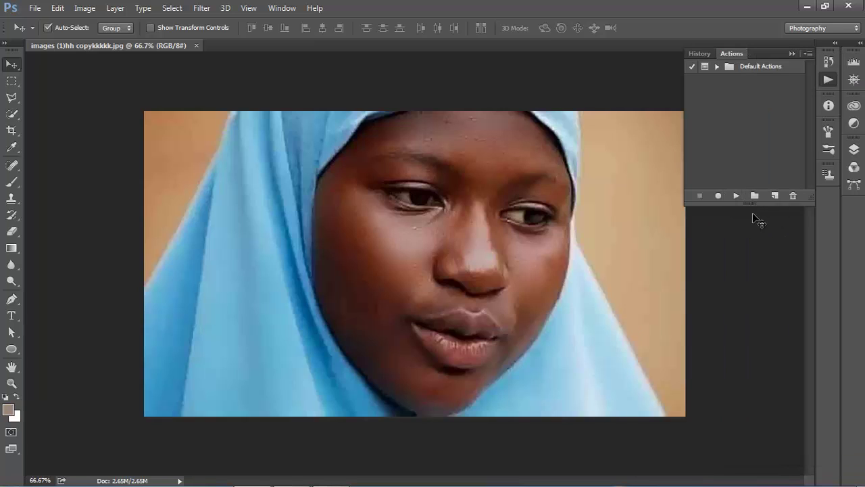
click(754, 196)
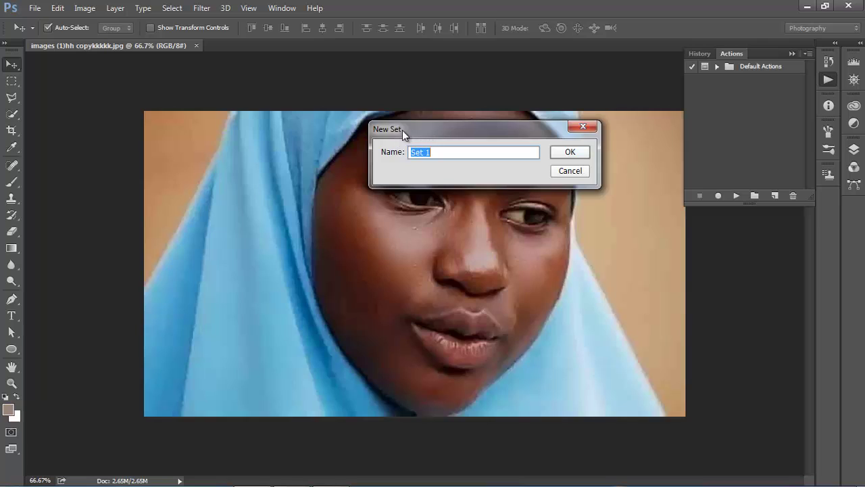
click(567, 154)
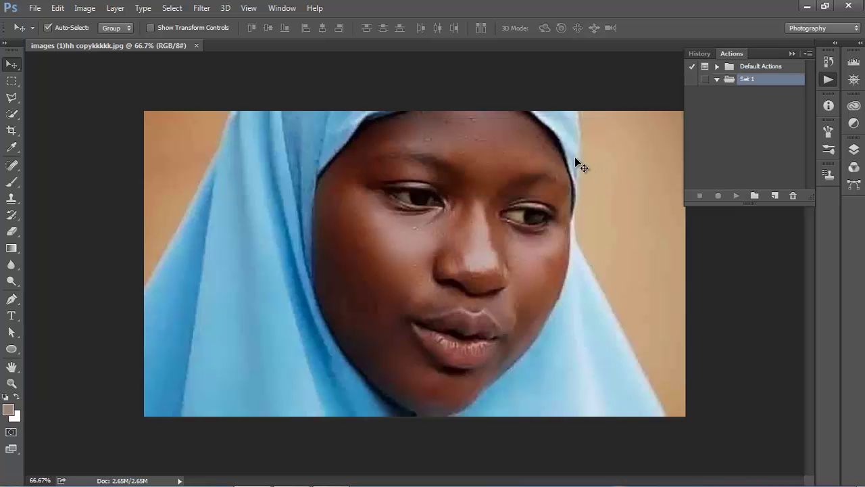
Step: Create Action 2 in Set 1 with function key F2 and begin recording
click(775, 196)
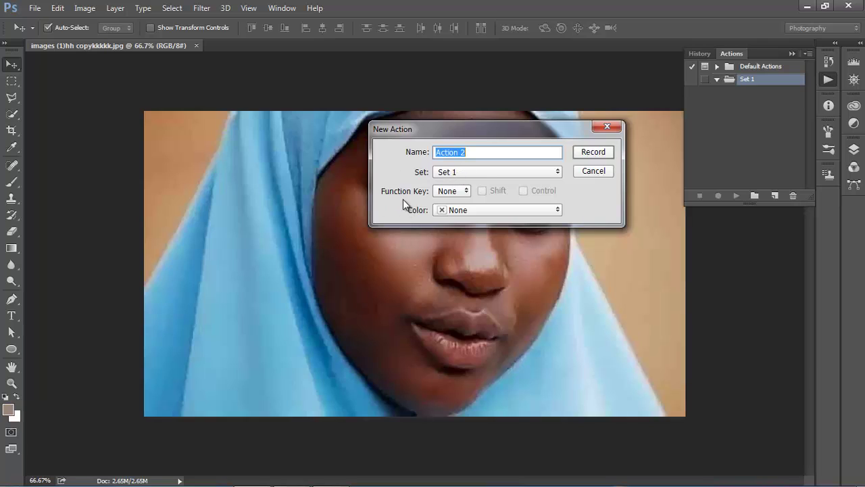
click(448, 193)
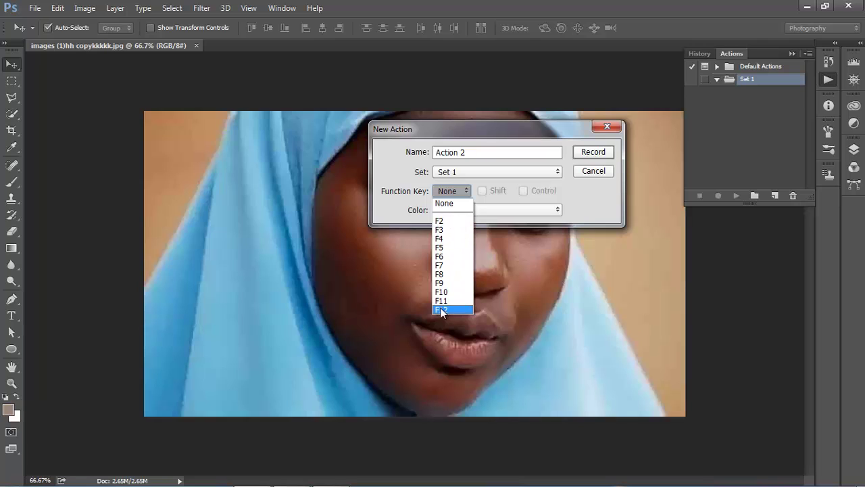
click(442, 221)
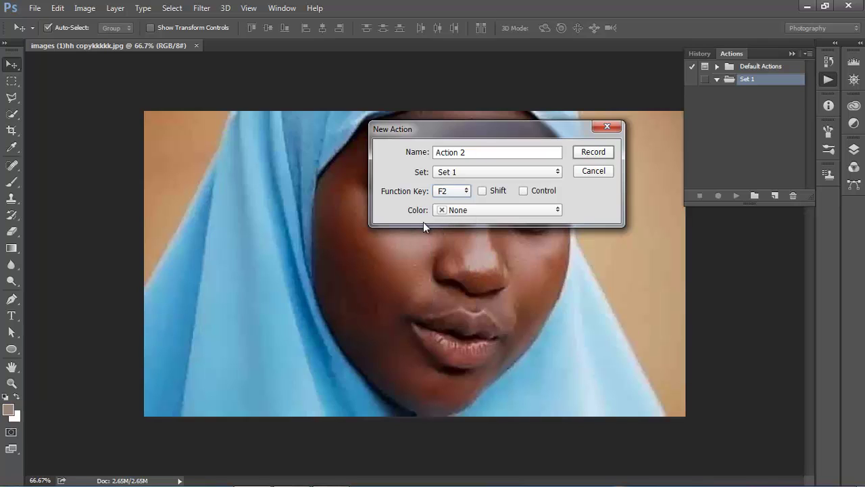
click(596, 157)
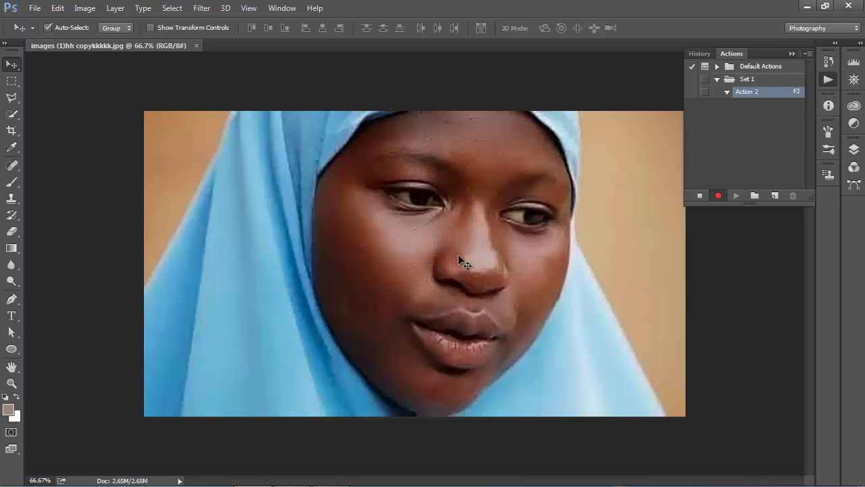
Step: Apply Curves with the midpoint raised to Input 121 / Output 146 to brighten the photo
click(82, 9)
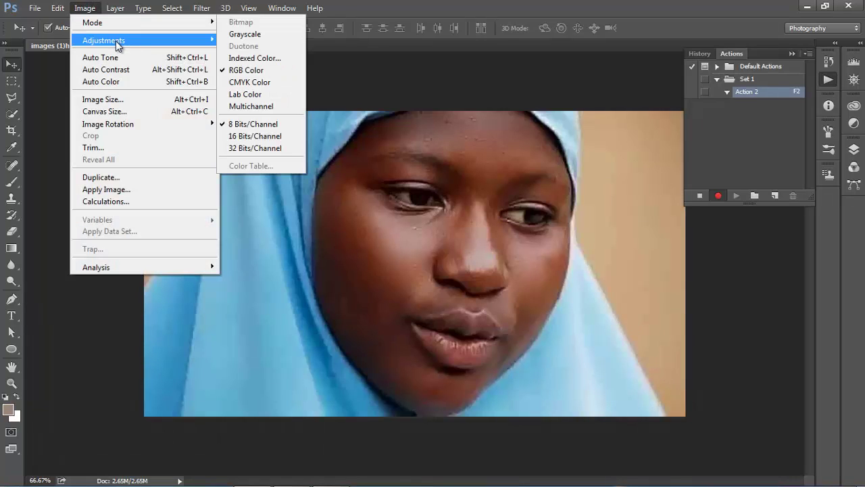
mouse_move(119, 45)
click(251, 66)
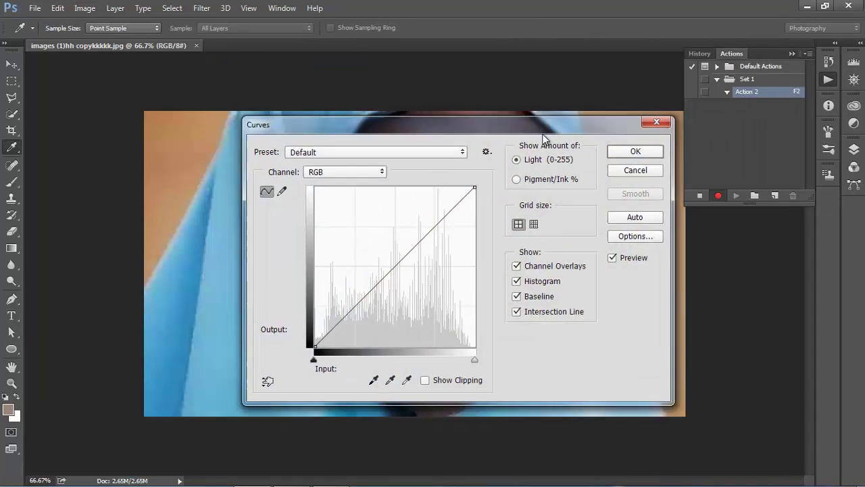
drag(528, 126, 831, 143)
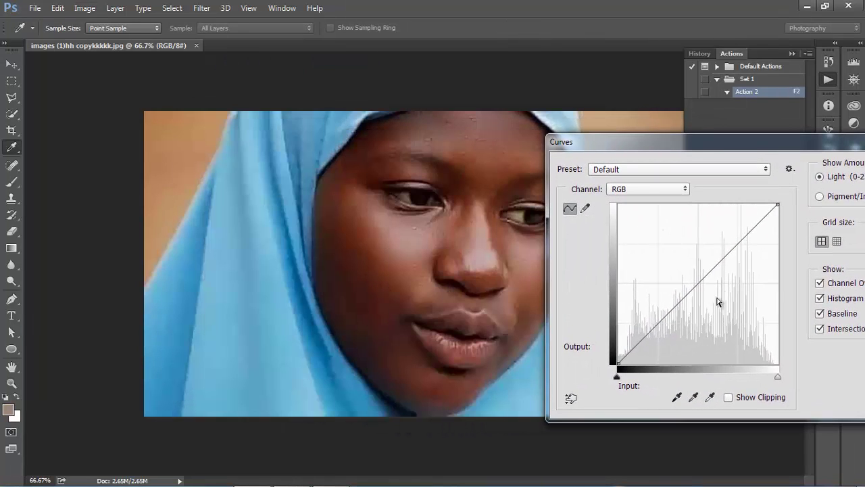
drag(703, 287, 695, 271)
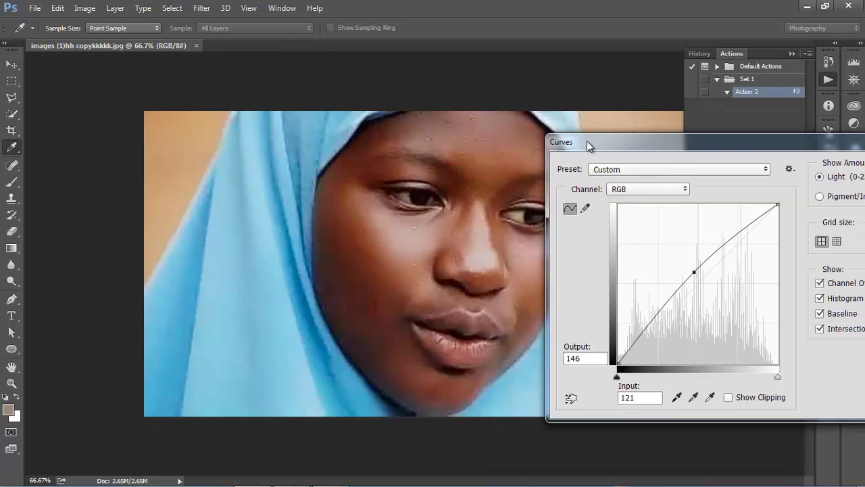
drag(587, 140, 267, 106)
click(619, 137)
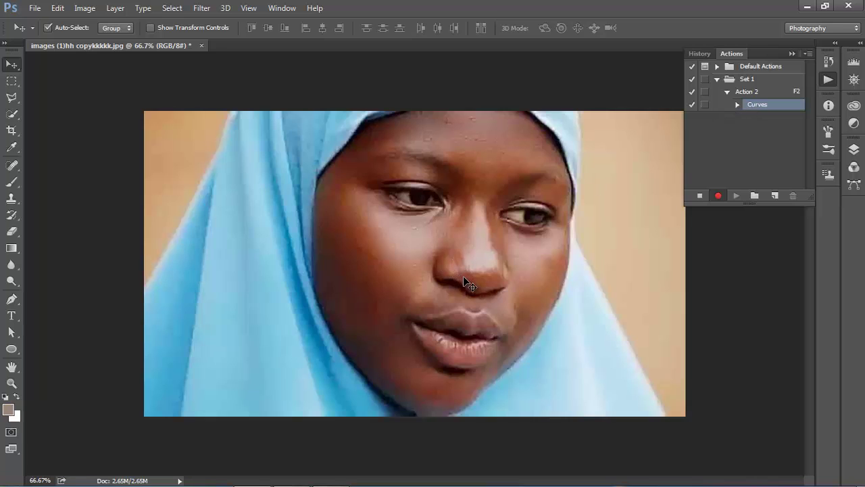
Step: Apply Color Balance shifting the midtones Cyan-Red slider to +36 toward Red
click(84, 8)
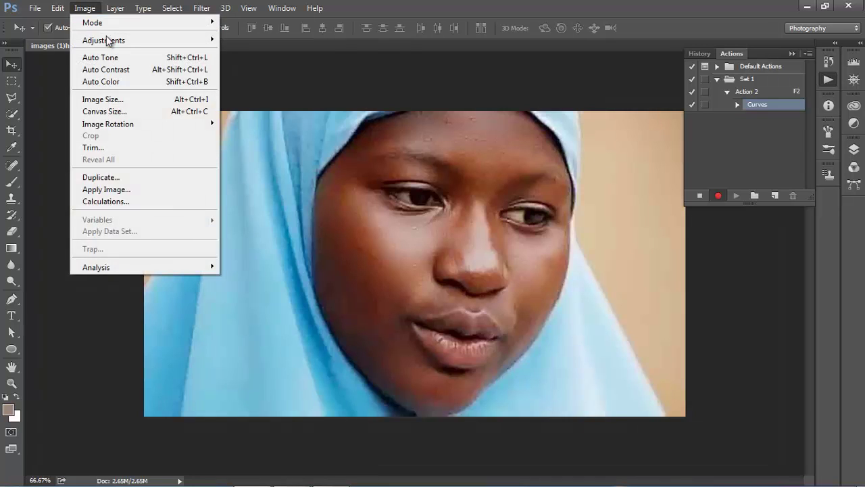
mouse_move(113, 40)
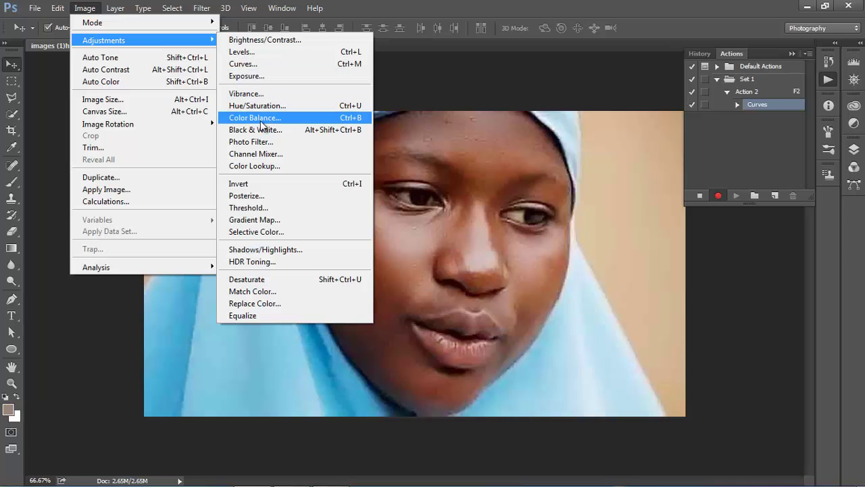
click(249, 120)
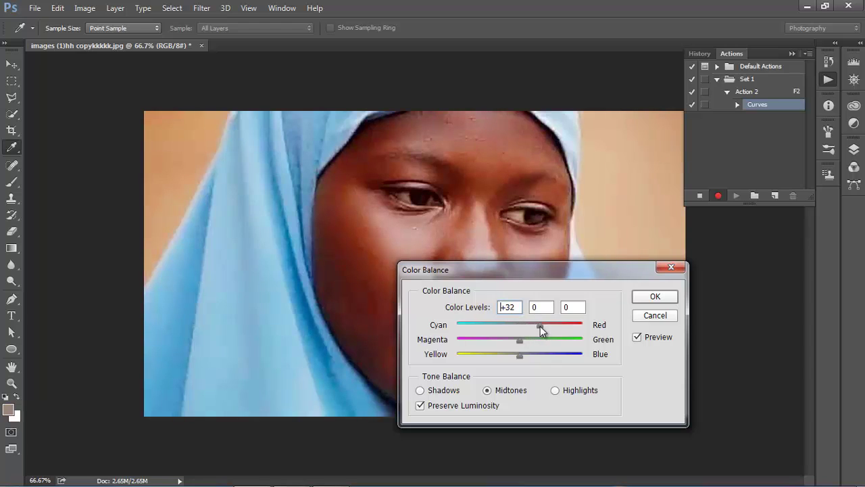
drag(540, 326, 543, 326)
click(655, 297)
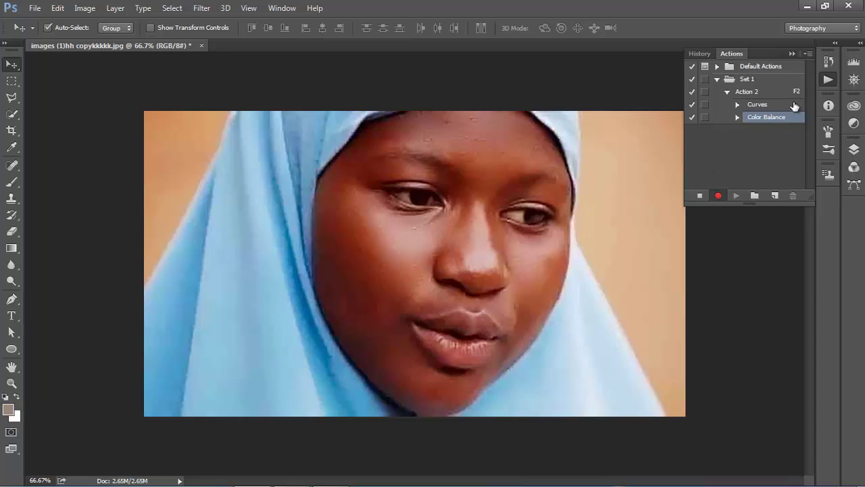
Step: Stop recording Action 2 from the Actions panel
click(808, 53)
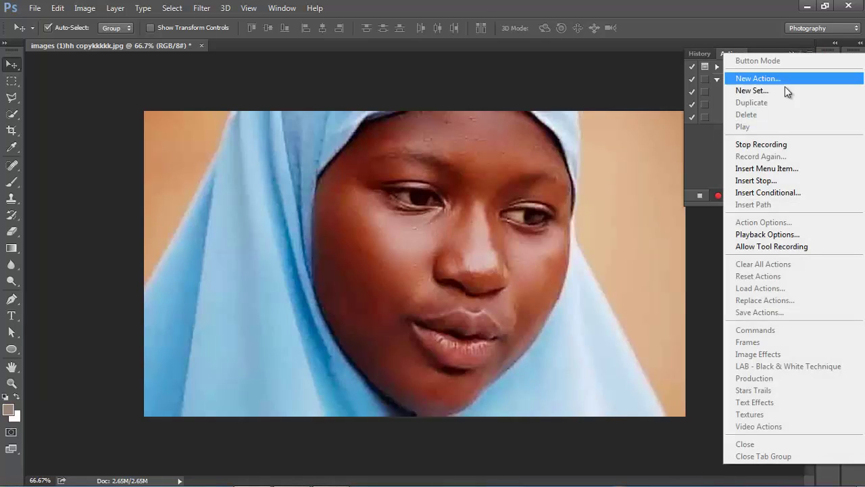
click(760, 146)
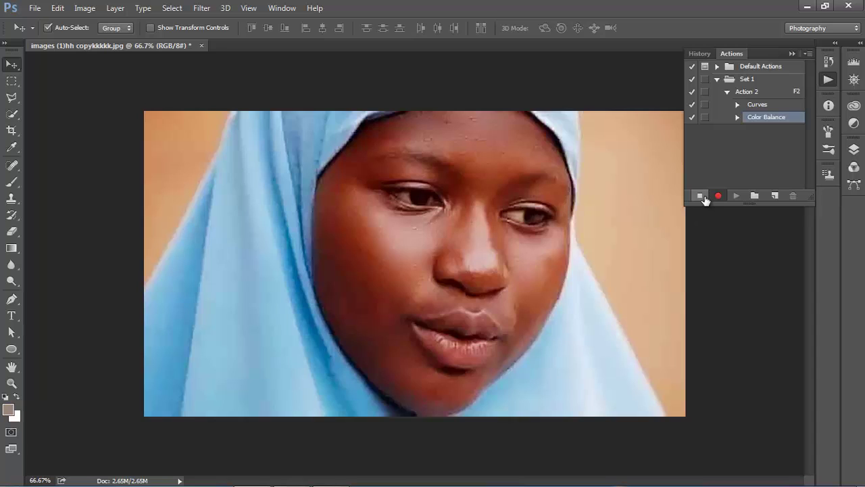
click(699, 196)
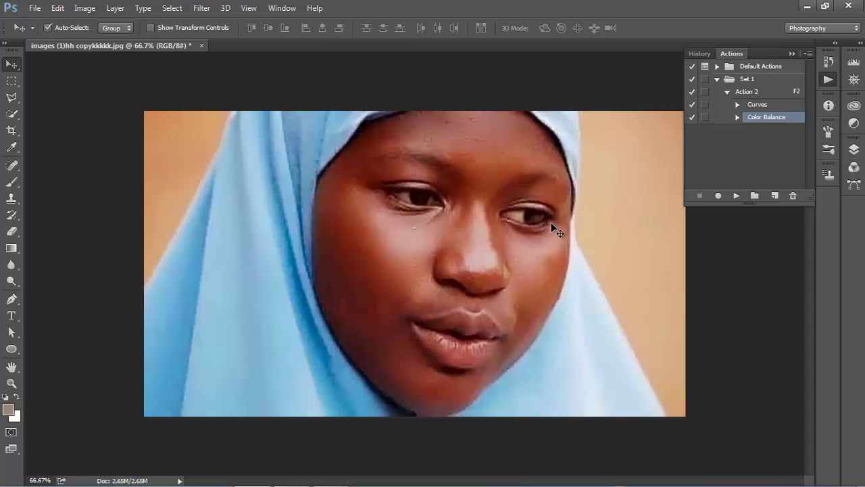
Step: Close the current photo unsaved and open pexels-photo-2291013.jpeg
click(201, 45)
click(455, 196)
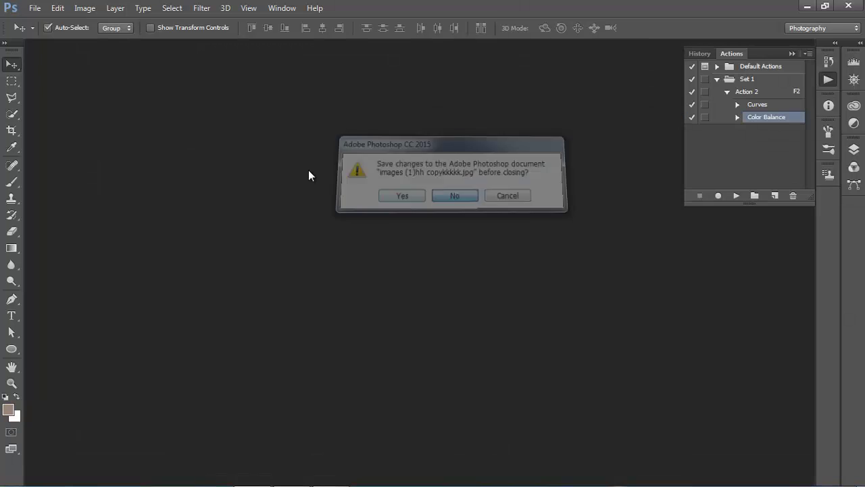
click(33, 8)
click(49, 34)
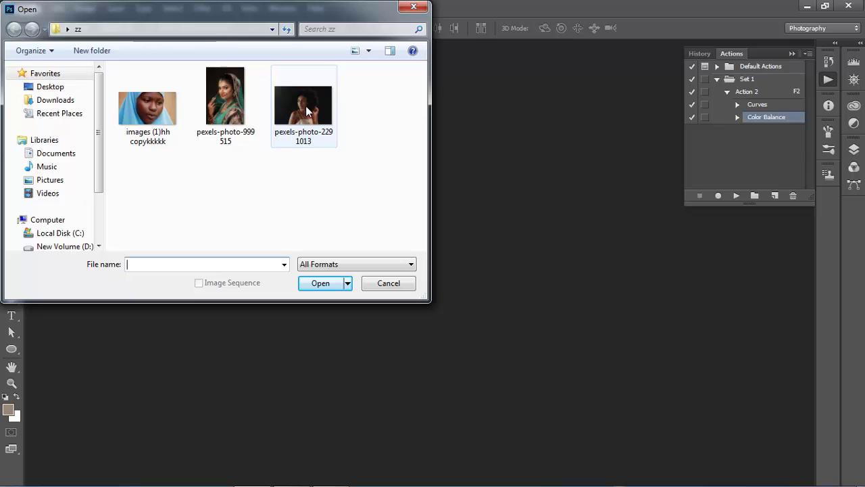
click(288, 139)
click(342, 283)
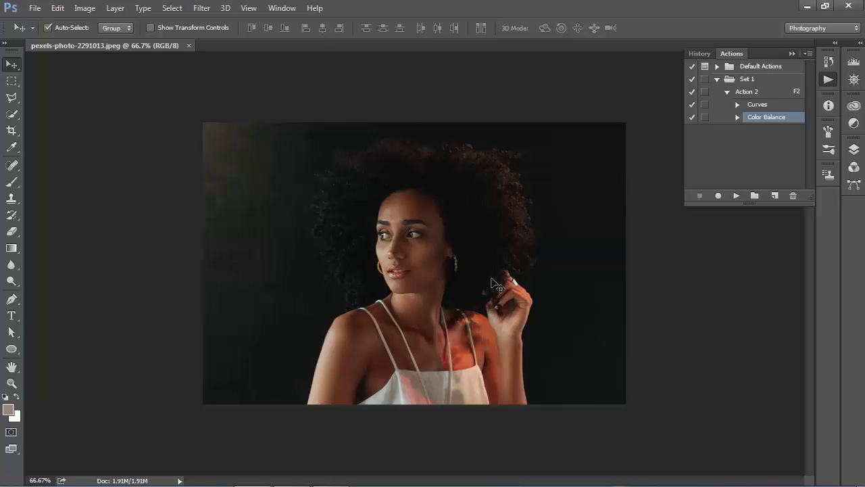
Step: Run Action 2 with F2 on pexels-photo-2291013.jpeg, then close it without saving
key(F2)
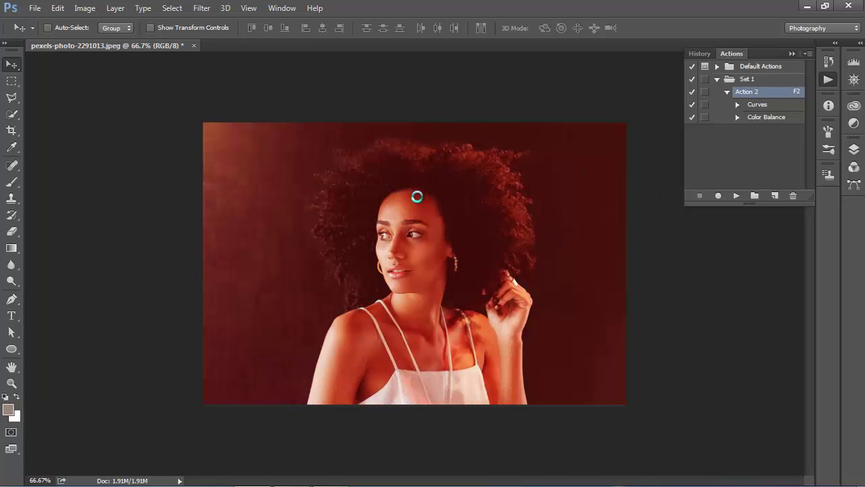
key(ctrl+w)
click(440, 197)
Step: Open the photo pexels-photo-999515.jpeg
click(34, 8)
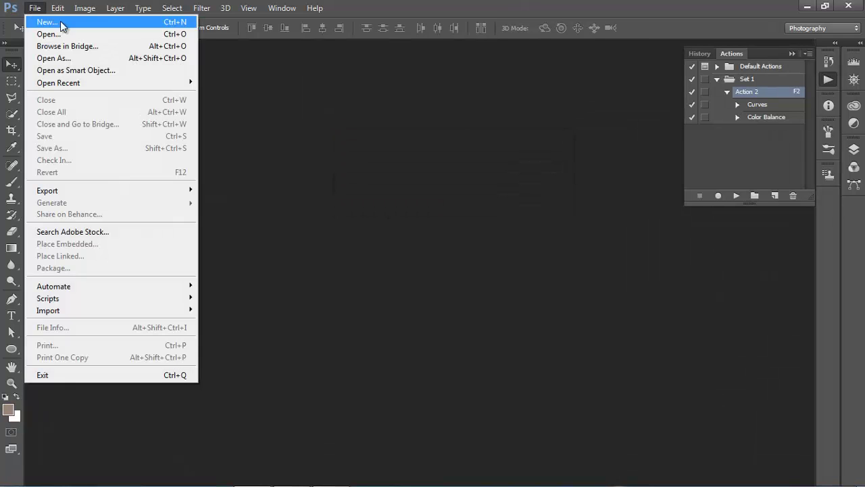
click(59, 34)
click(230, 108)
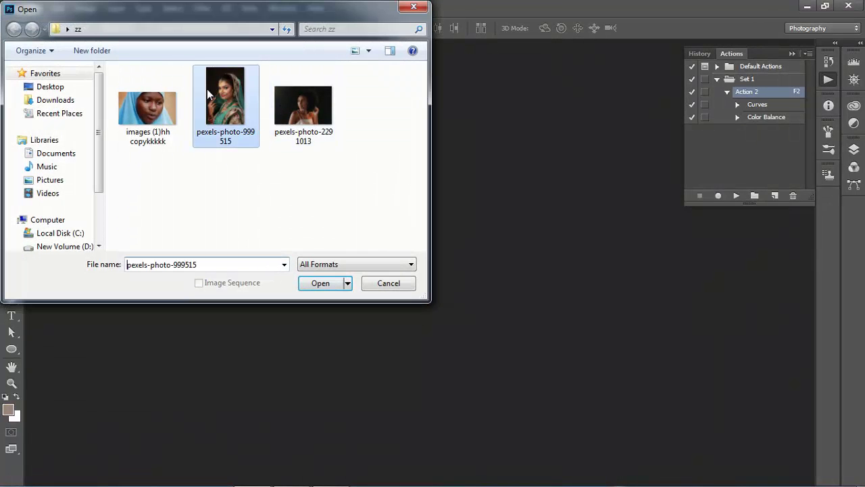
click(319, 283)
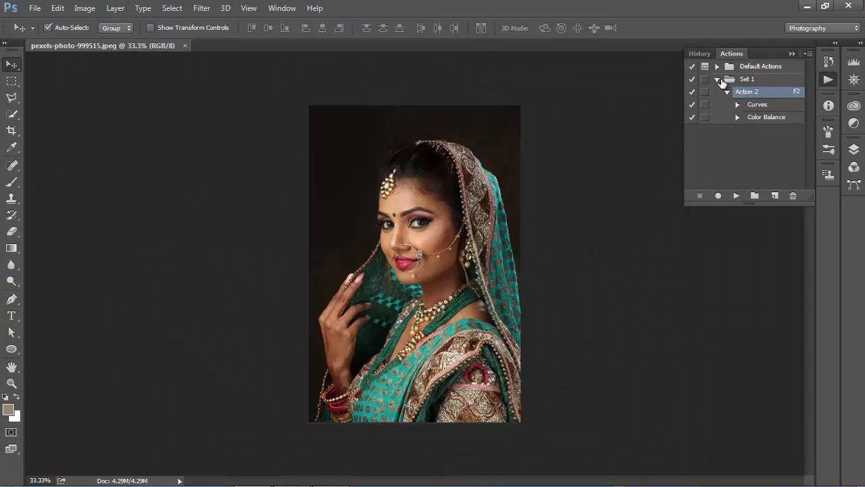
Step: Replay Action 2 from Set 1 twice on the photo, collapse Set 1, and close the image
click(717, 79)
click(737, 84)
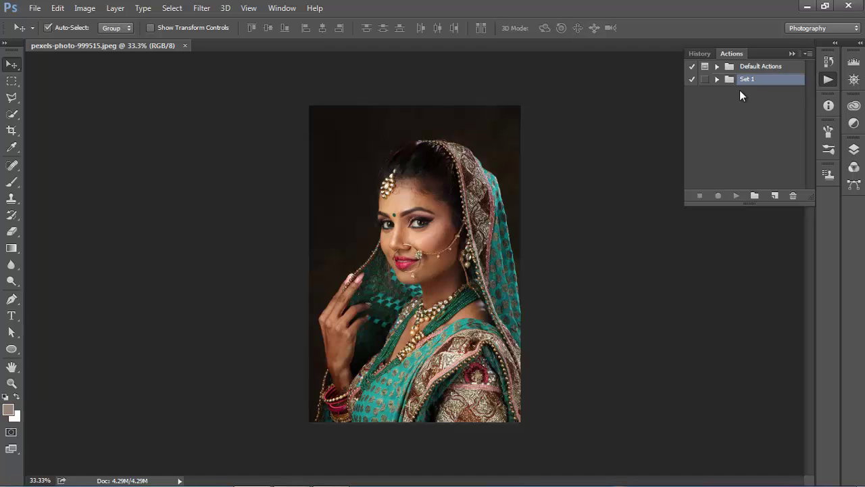
click(717, 79)
click(745, 92)
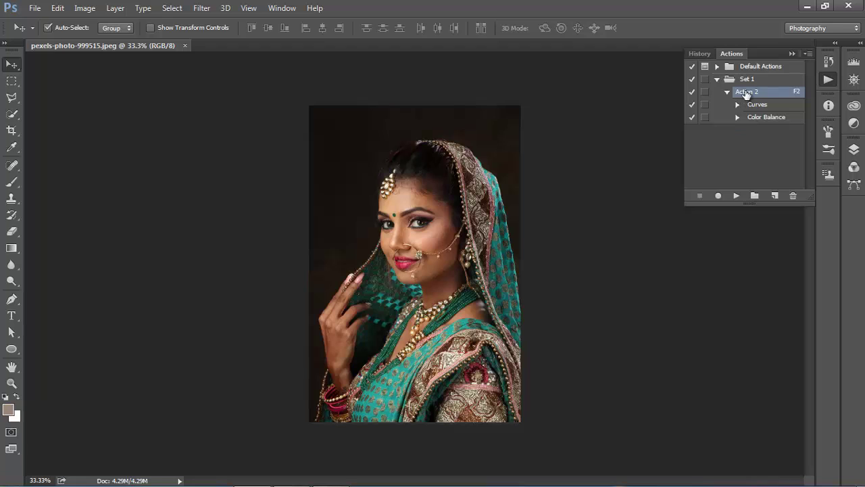
click(737, 196)
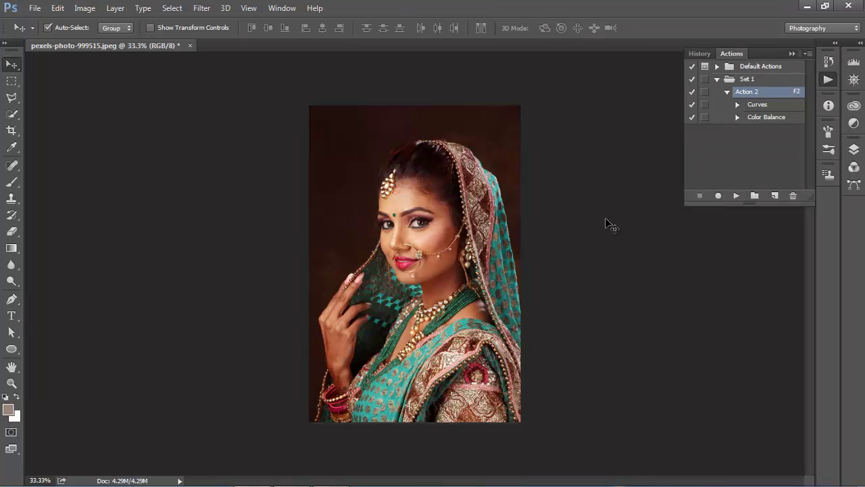
click(738, 197)
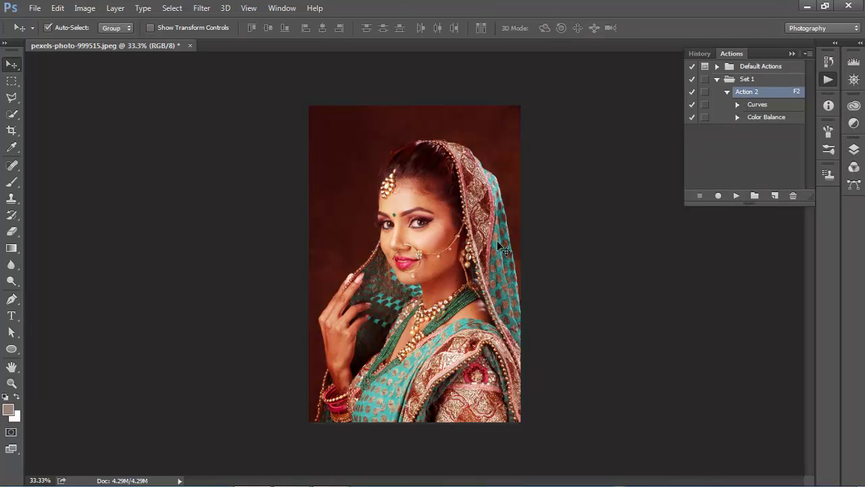
click(717, 79)
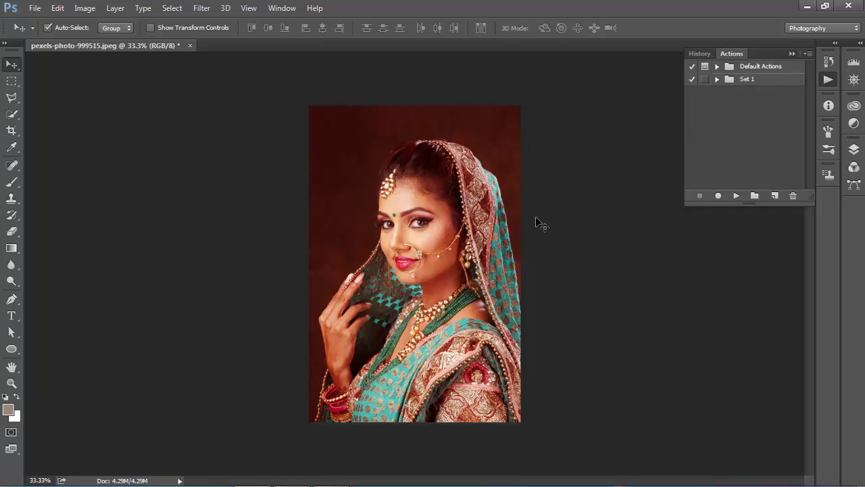
key(ctrl+w)
Step: Discard the previous photo's changes and open the headscarf photo
click(455, 197)
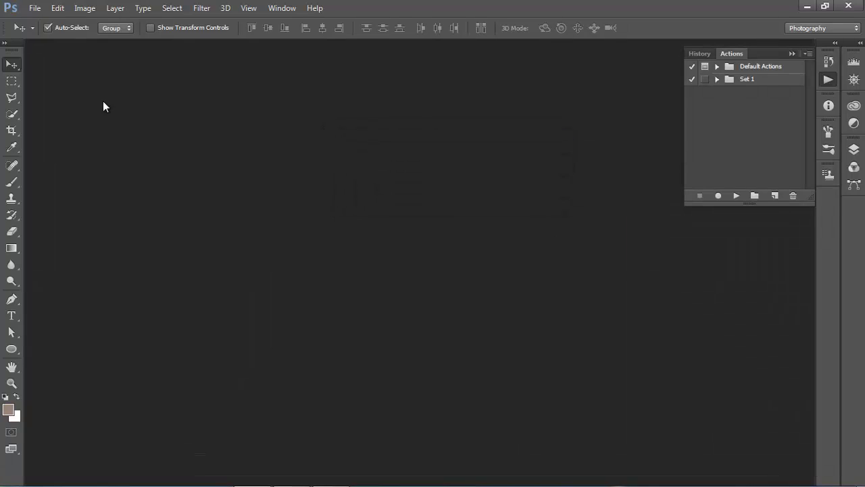
click(35, 8)
click(55, 34)
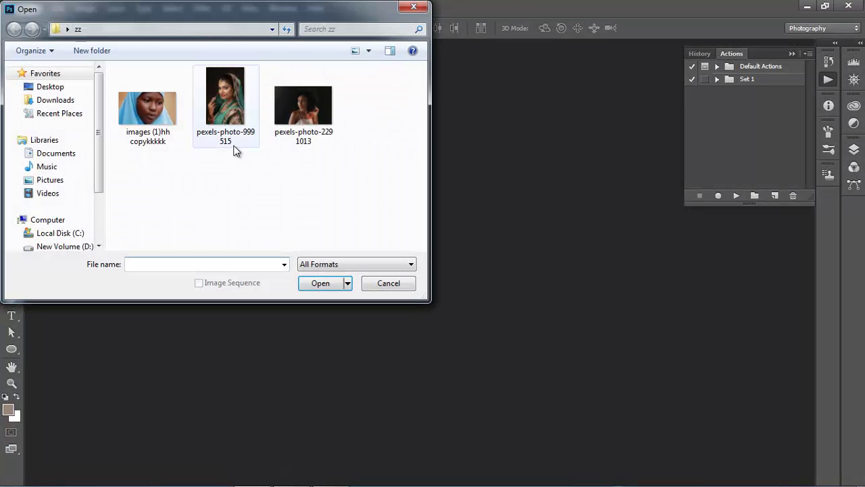
click(139, 107)
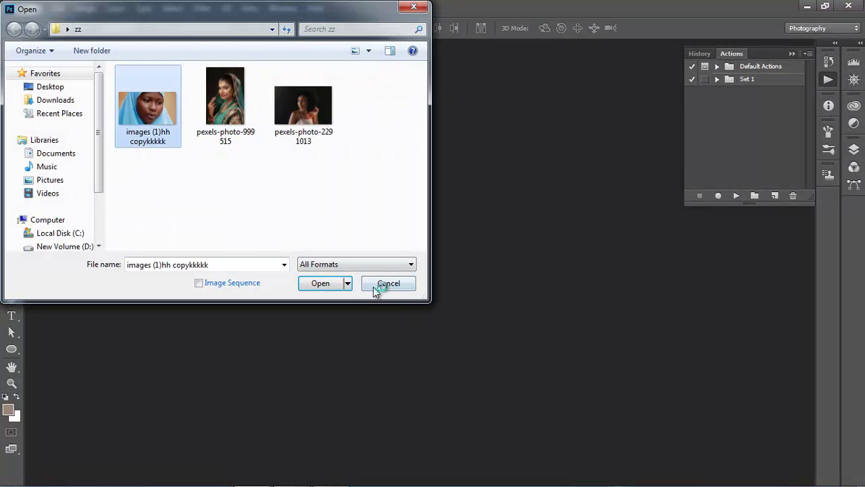
click(335, 284)
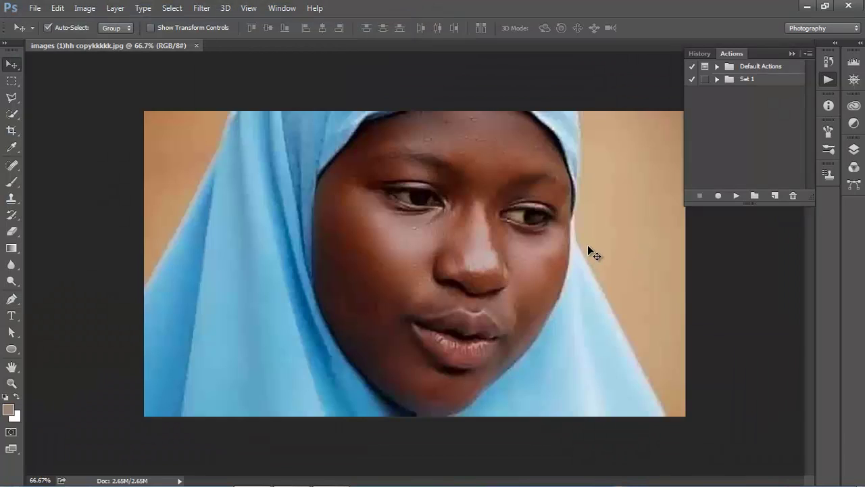
Step: Create action set Set 2 and start recording Action 3 with function key F3
click(755, 196)
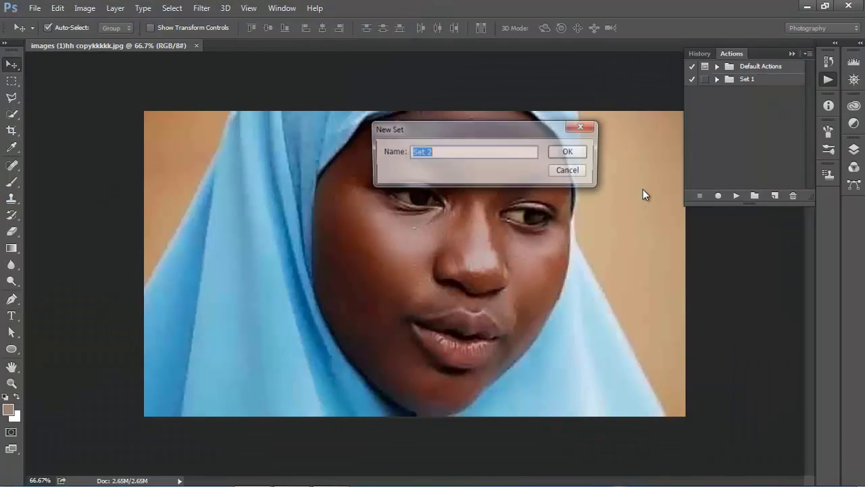
click(567, 151)
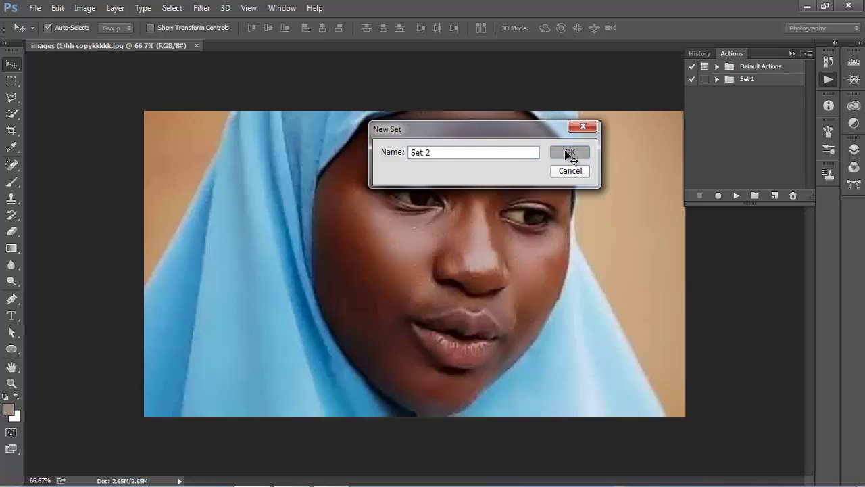
click(775, 196)
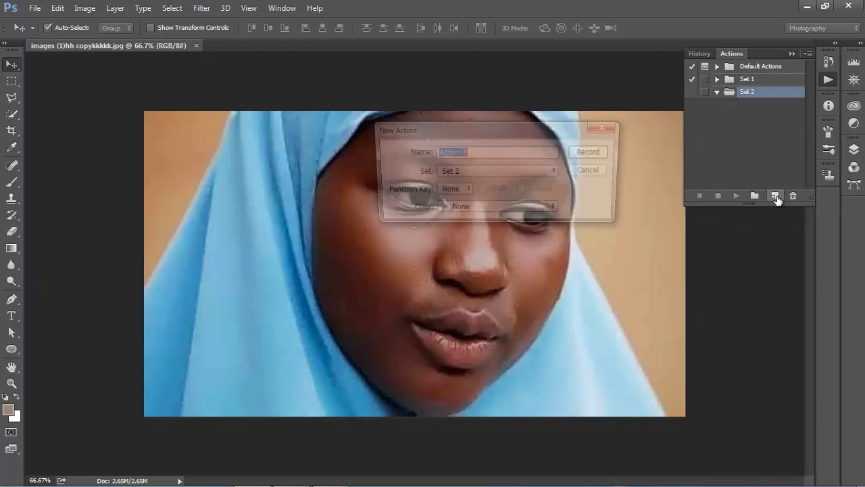
click(432, 192)
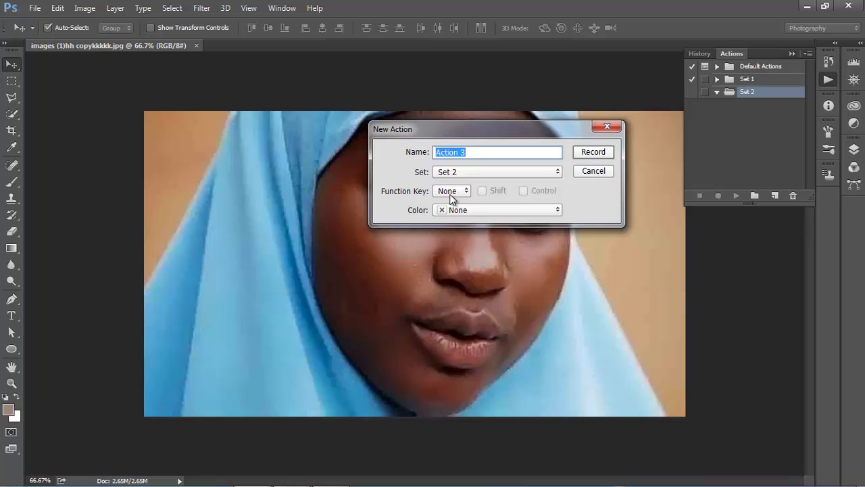
click(450, 192)
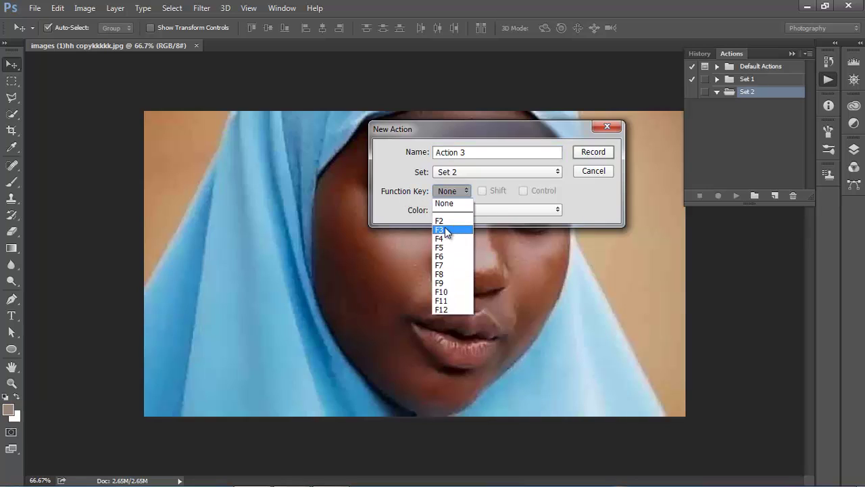
click(446, 231)
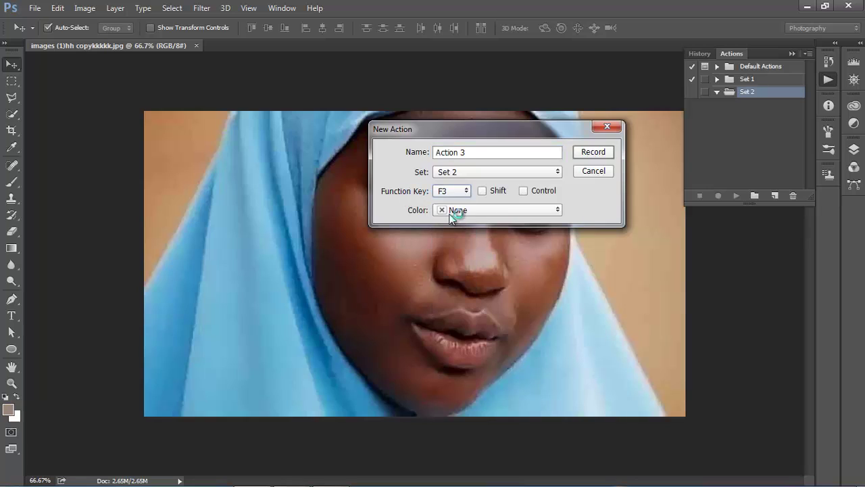
click(607, 152)
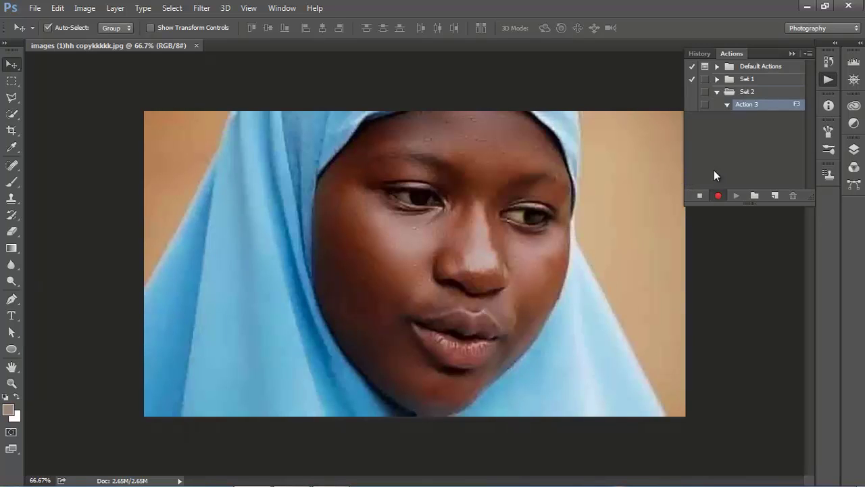
Step: Rotate the image 90° clockwise and stop recording Action 3
click(83, 8)
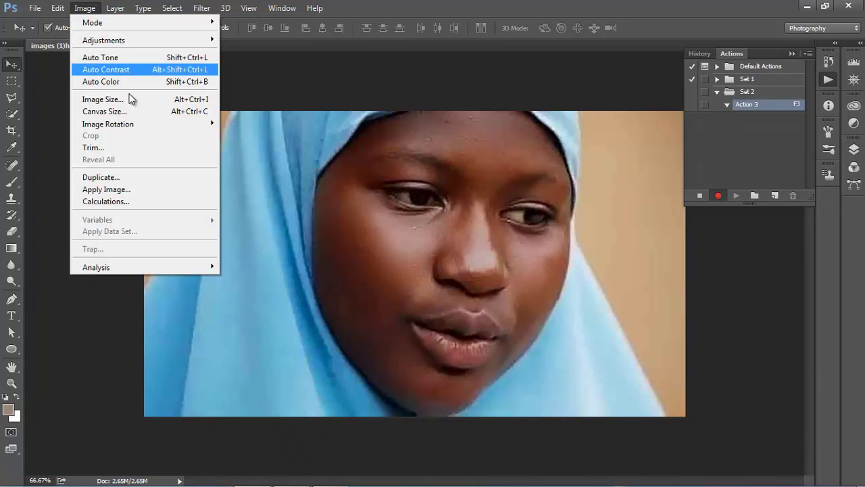
mouse_move(155, 126)
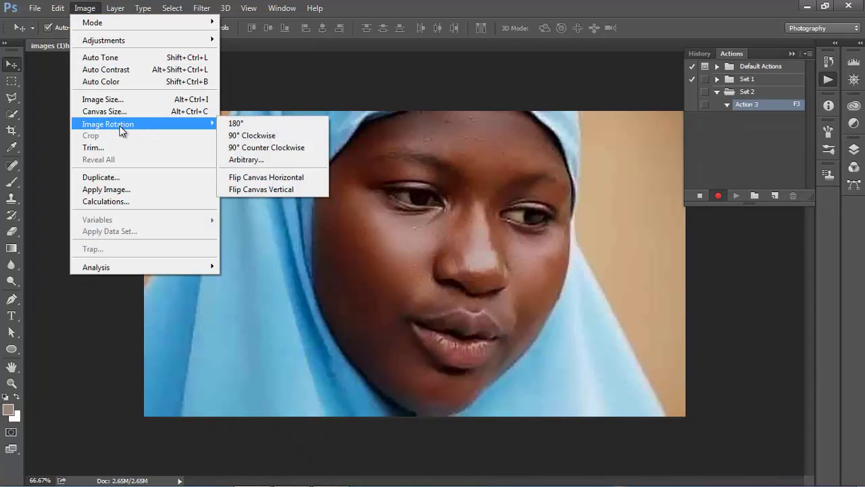
click(256, 136)
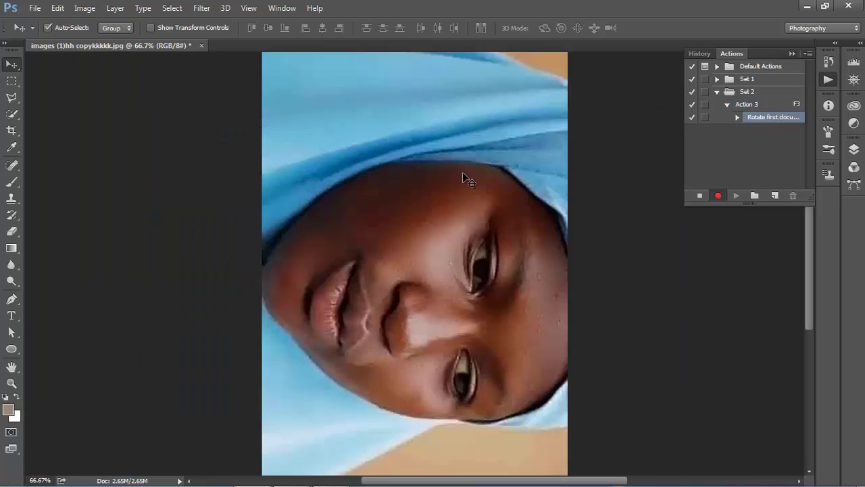
click(699, 196)
Step: Replay Action 3 with F3 three times, turning the photo a quarter turn each time
key(F3)
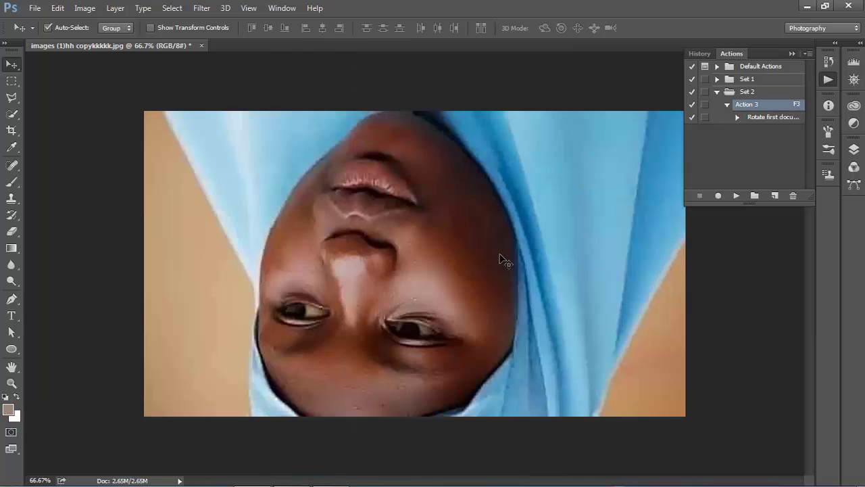
key(F3)
key(F3)
key(F3)
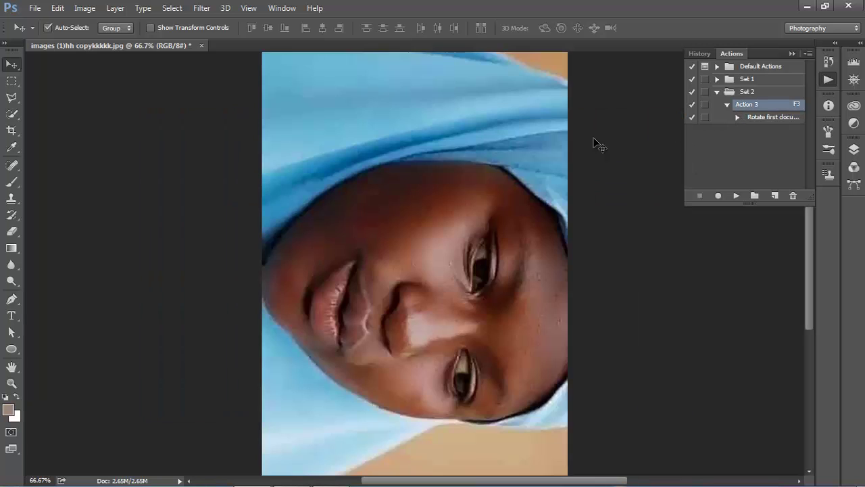
key(F3)
key(F3)
key(F3)
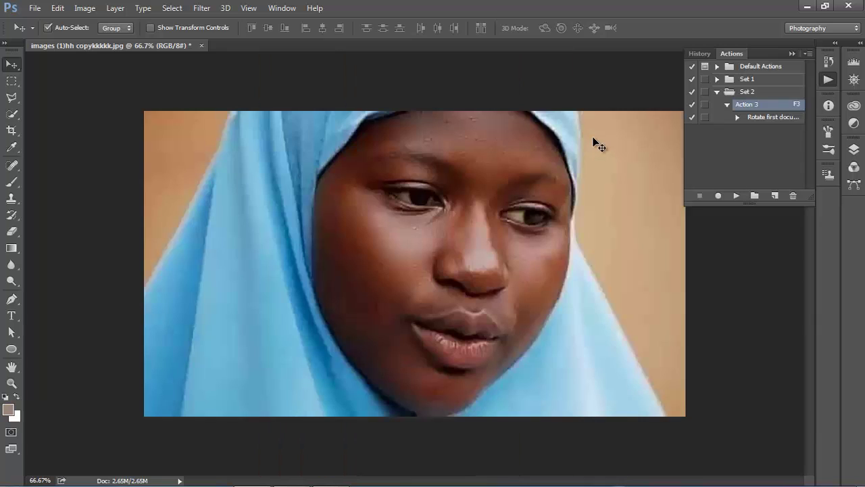